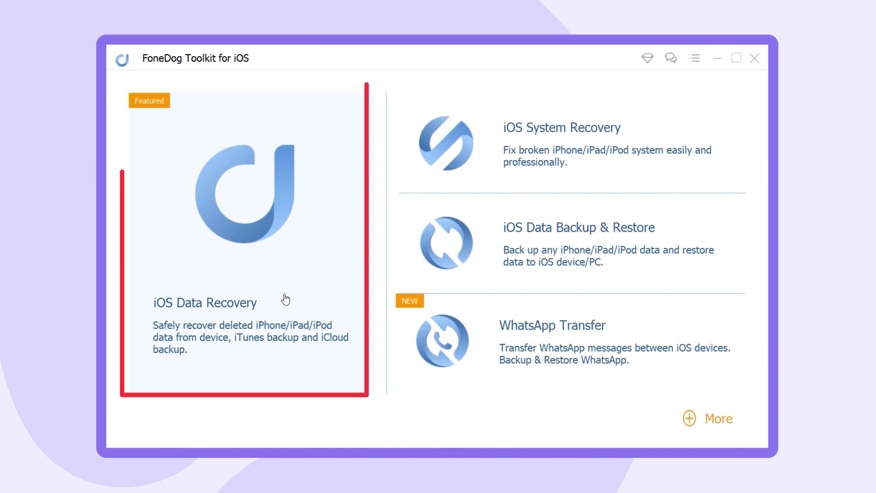
Scan the connected iPhone with iOS Data Recovery and view the contacts it finds.
left_click(285, 299)
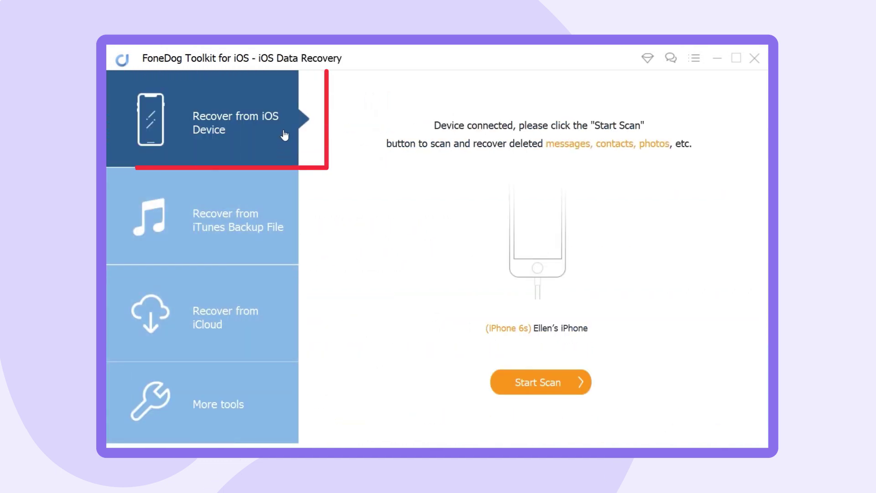
left_click(551, 385)
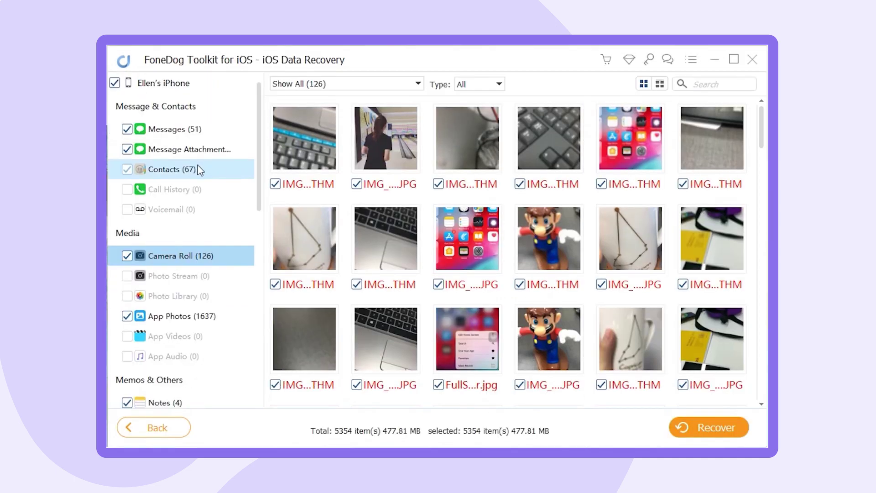
left_click(199, 169)
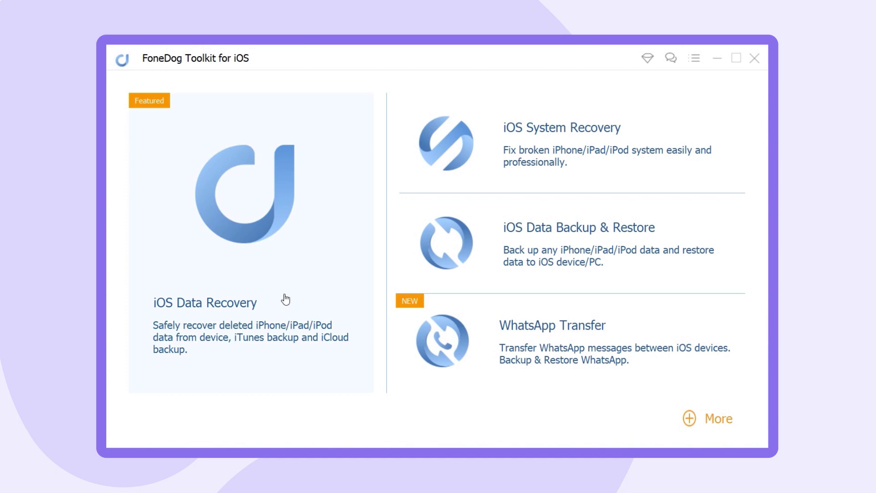
Scan the iPhone 6s iTunes backup through Recover from iTunes Backup File.
left_click(286, 299)
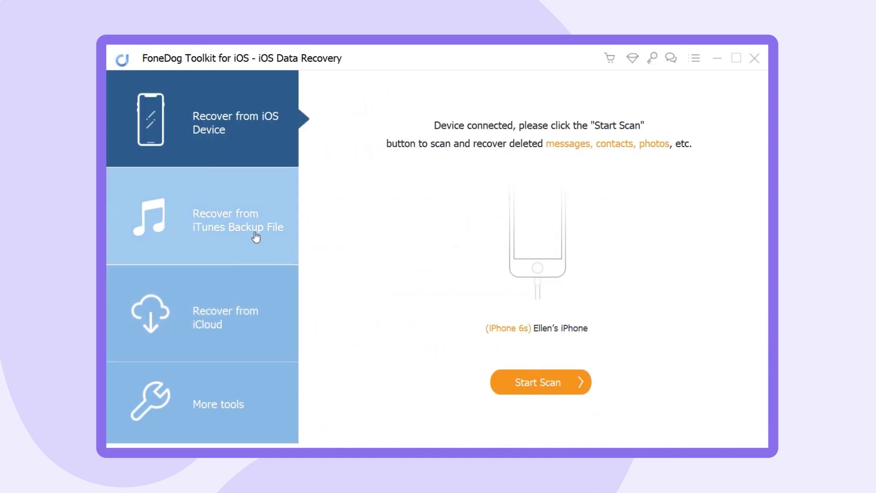
left_click(255, 236)
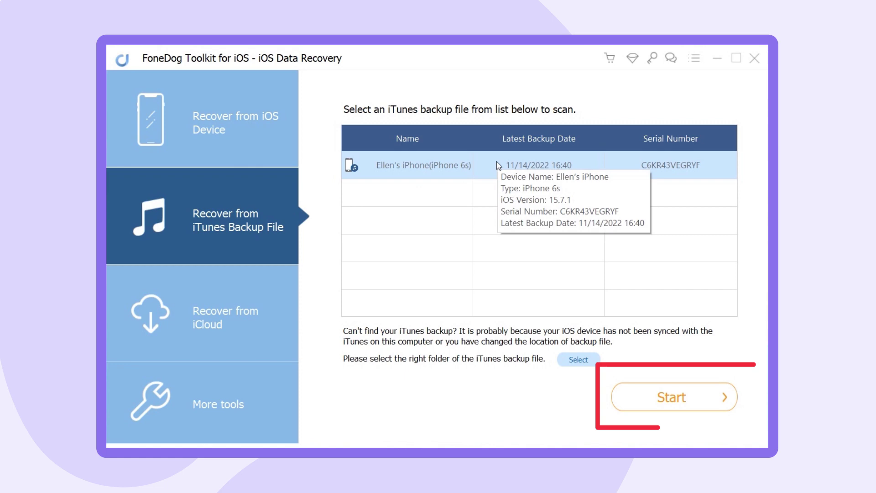
left_click(682, 399)
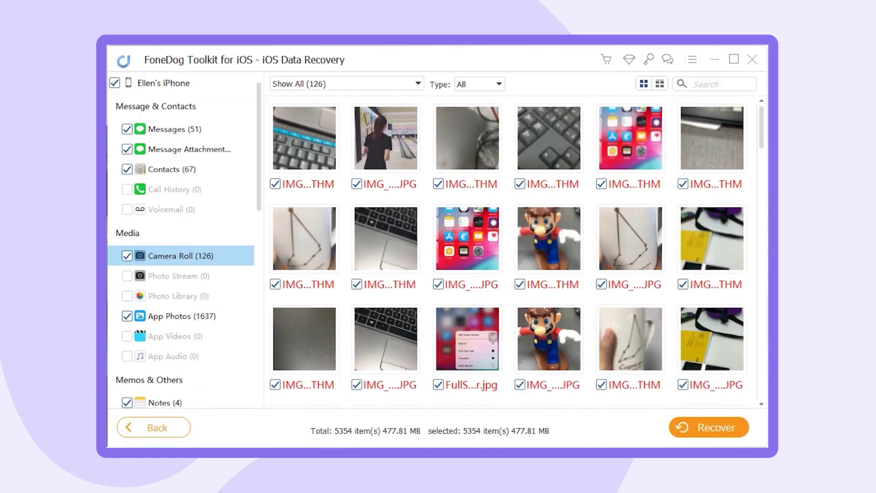
List the backup's 67 contacts and start recovery to bring up the save-location dialog.
left_click(199, 169)
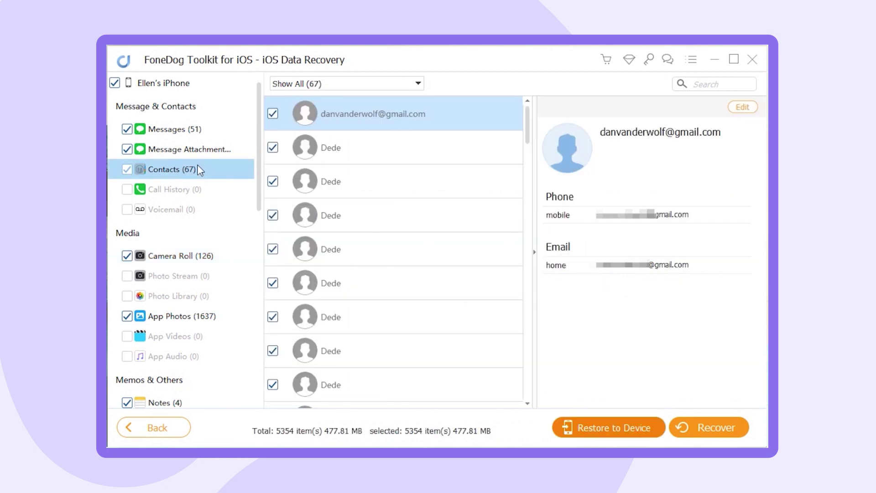
left_click(711, 429)
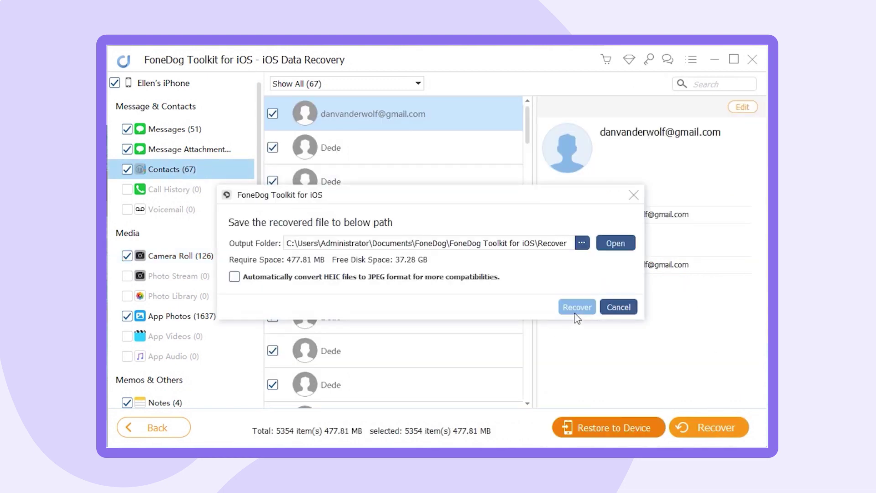